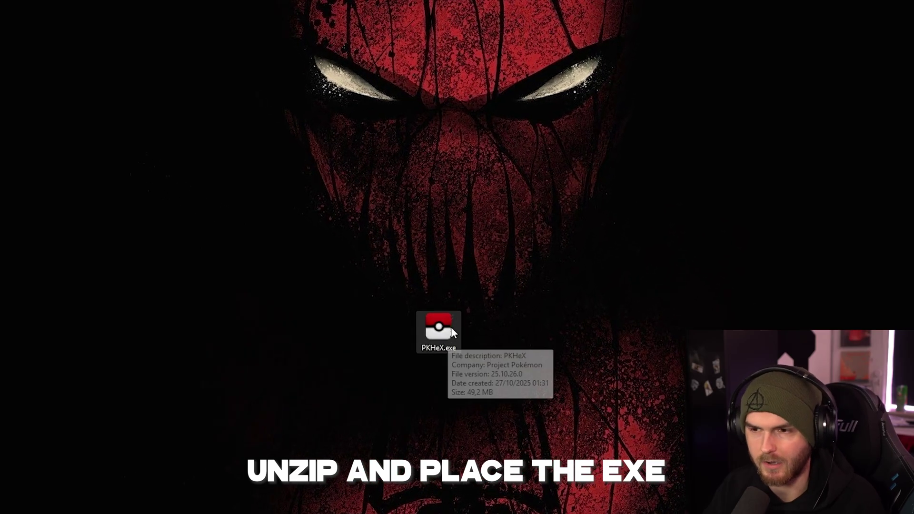
# Run PKHeX.exe from the desktop despite the SmartScreen block and download the required .NET Desktop Runtime.
pyautogui.doubleClick(451, 325)
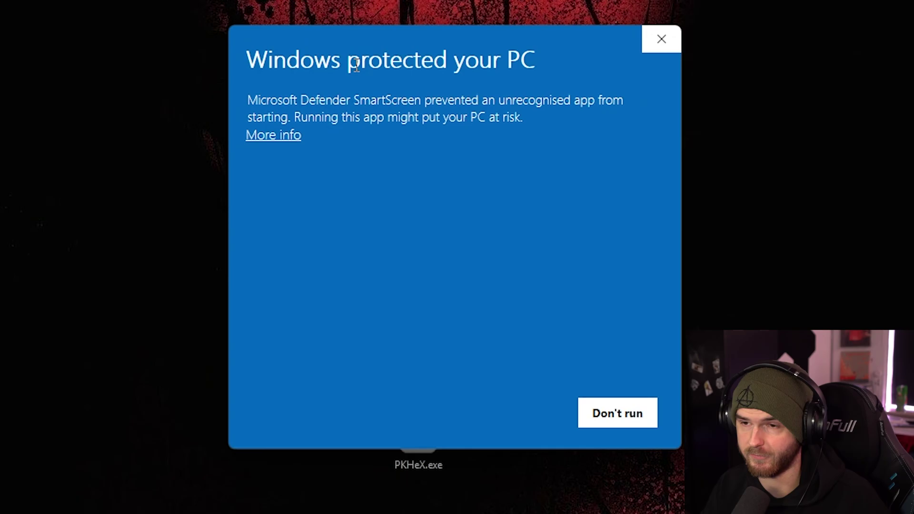
pyautogui.click(271, 135)
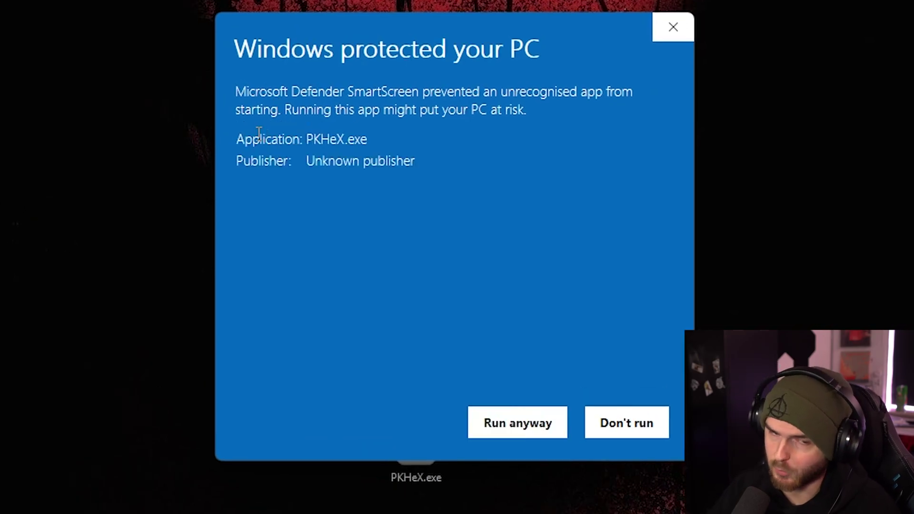
pyautogui.click(513, 423)
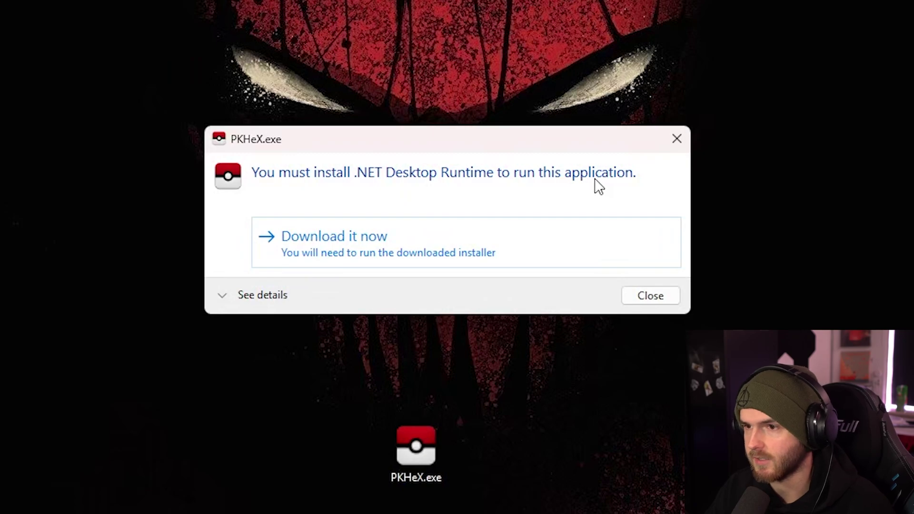
pyautogui.click(347, 243)
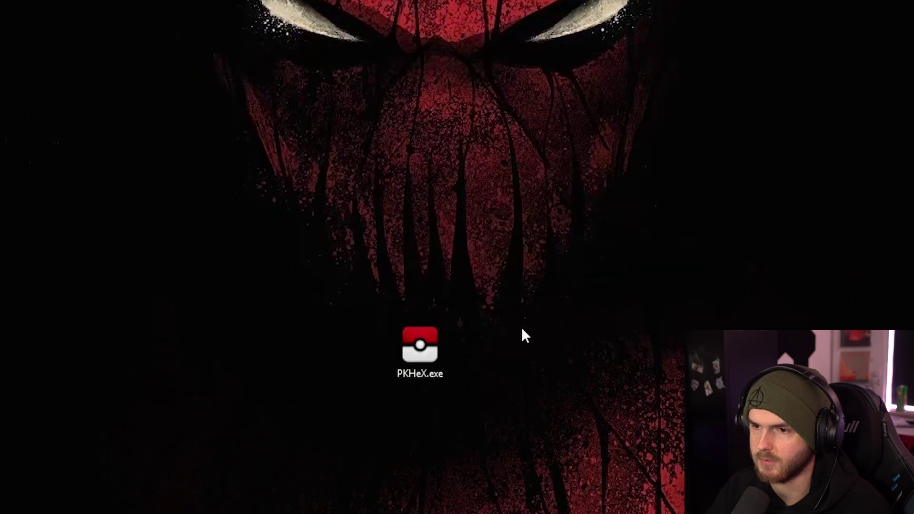
# Launch PKHeX again and have it create the automatic backup folder on the desktop.
pyautogui.doubleClick(422, 305)
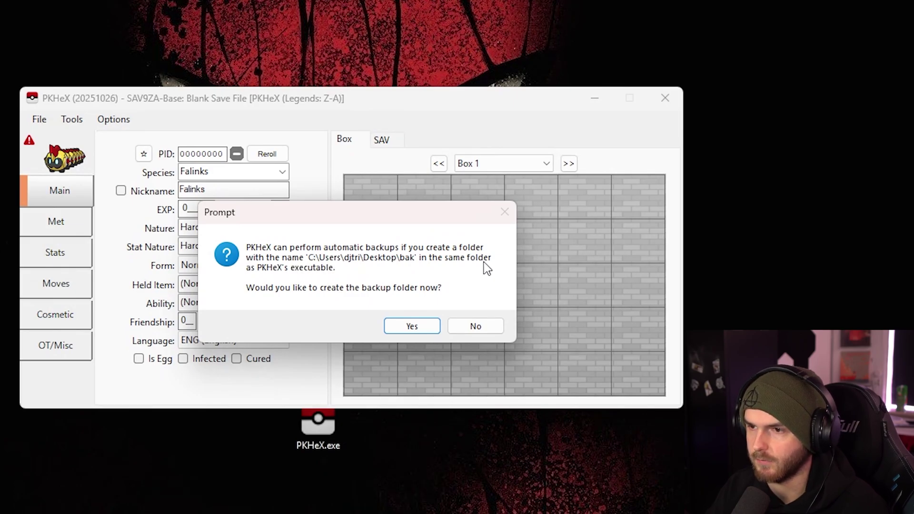
pyautogui.click(413, 327)
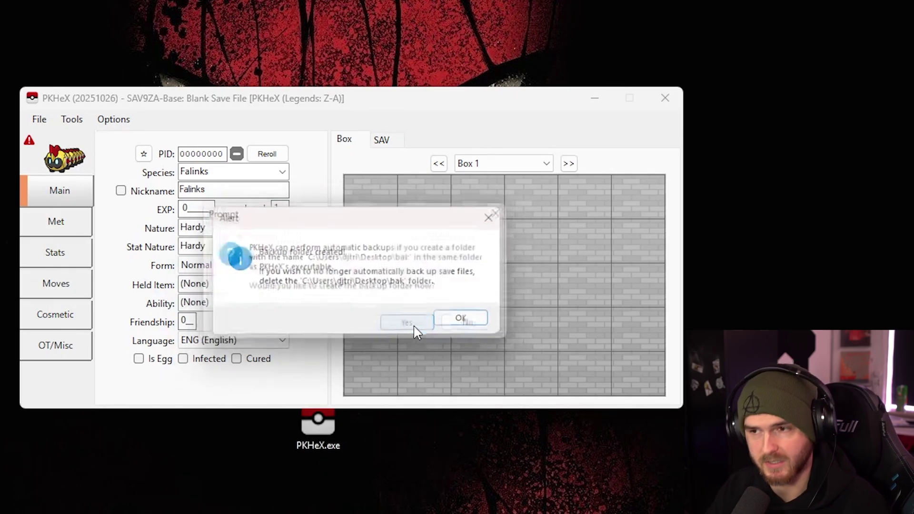
pyautogui.click(467, 321)
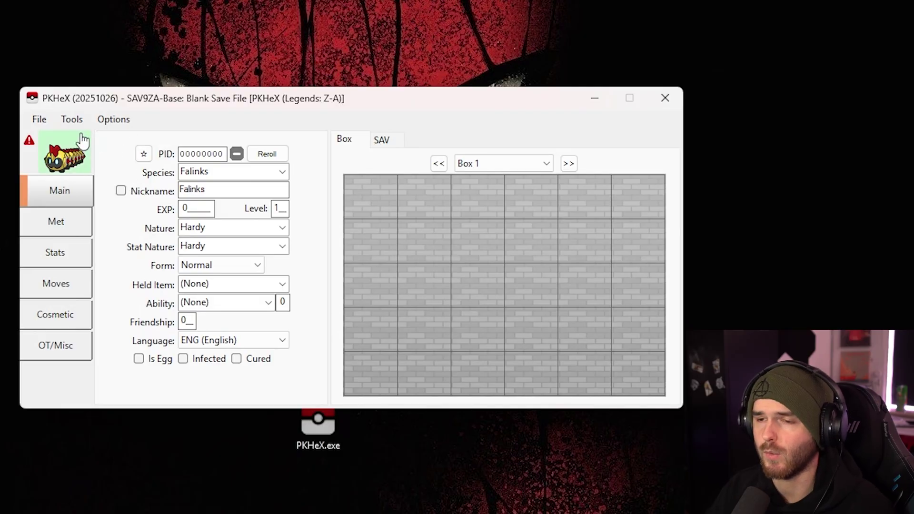
# Start opening a save file, then copy the path of Pokémon Legends: Z-A's user save directory from the Ryujinx game list.
pyautogui.click(40, 120)
pyautogui.click(45, 125)
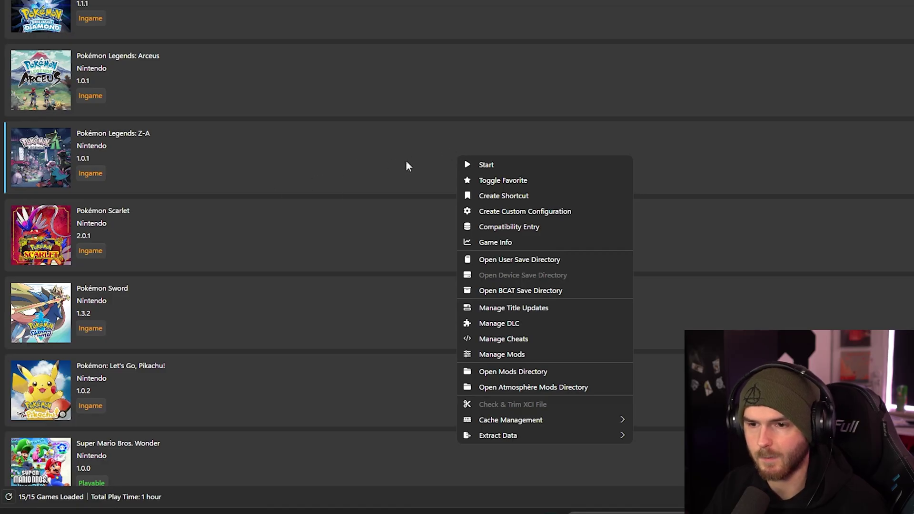
pyautogui.click(528, 260)
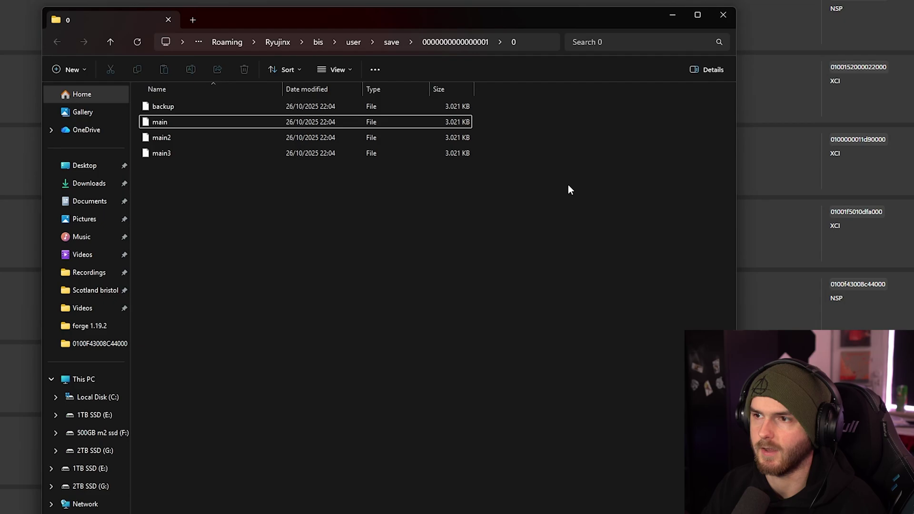
pyautogui.click(532, 42)
pyautogui.hotkey('ctrl', 'c')
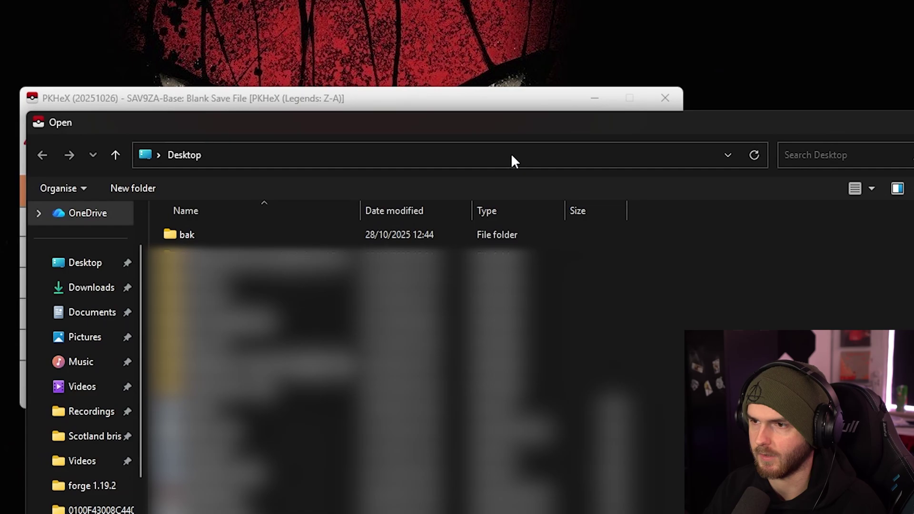
# Go to the copied Ryujinx save folder path in PKHeX's Open dialog and load the save file named main.
pyautogui.click(510, 153)
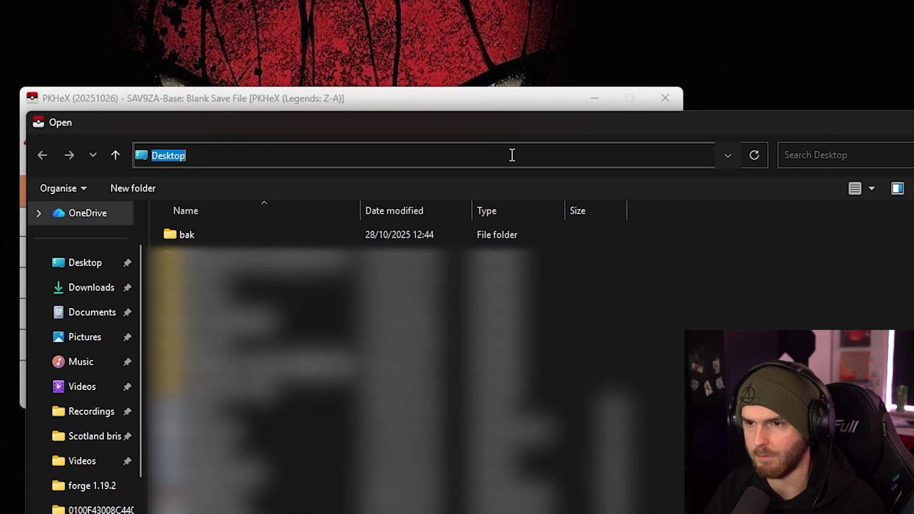
pyautogui.hotkey('ctrl', 'v')
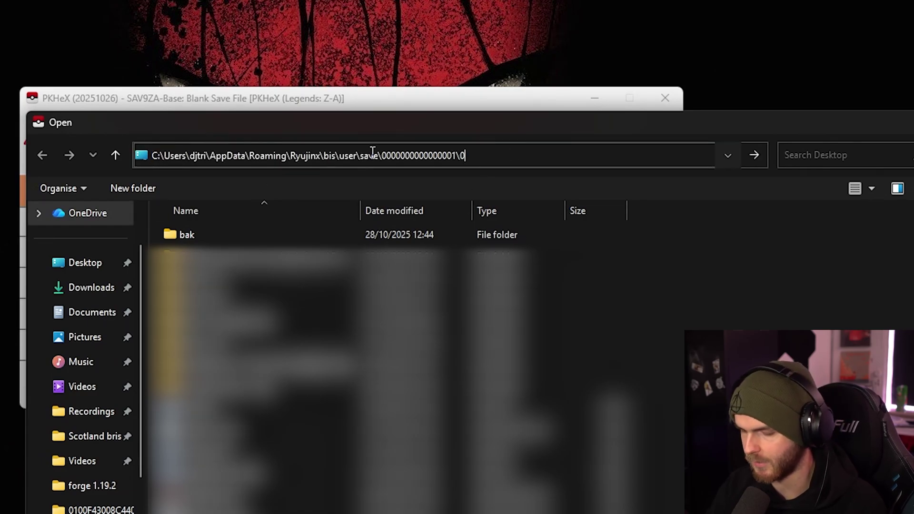
pyautogui.press('Return')
pyautogui.click(424, 256)
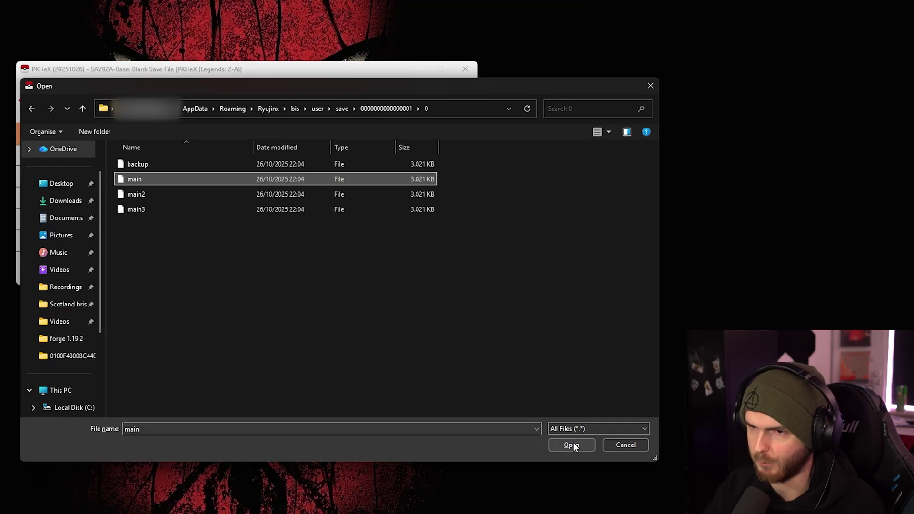
pyautogui.click(571, 445)
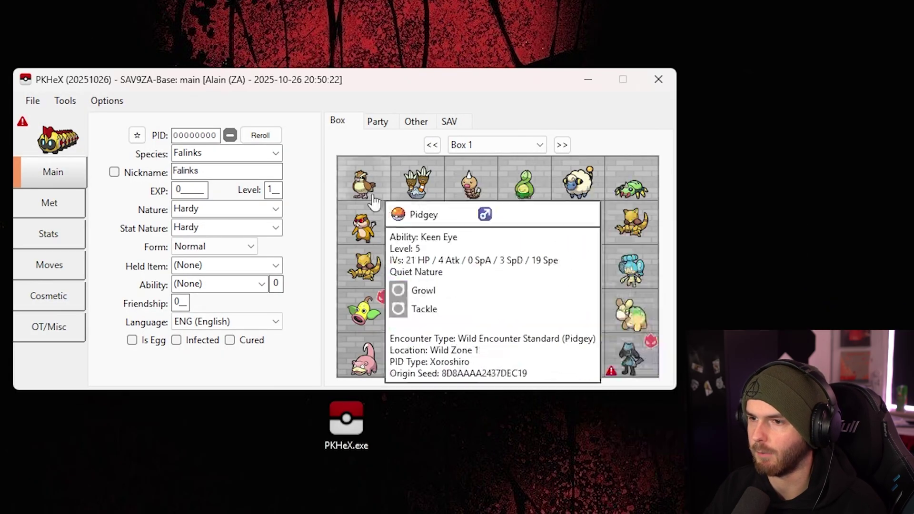
# Change the trainer name to Gamen4Bros in the save's trainer data and save the edit.
pyautogui.click(377, 121)
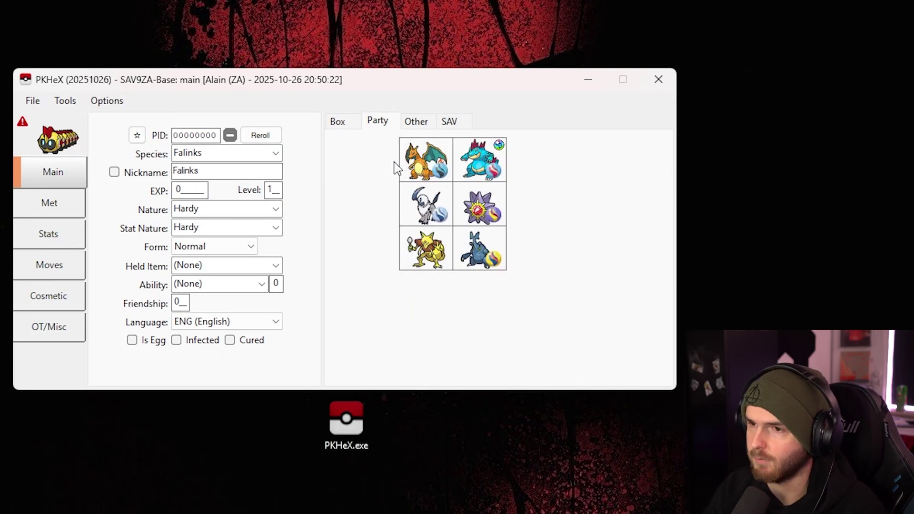
pyautogui.click(449, 122)
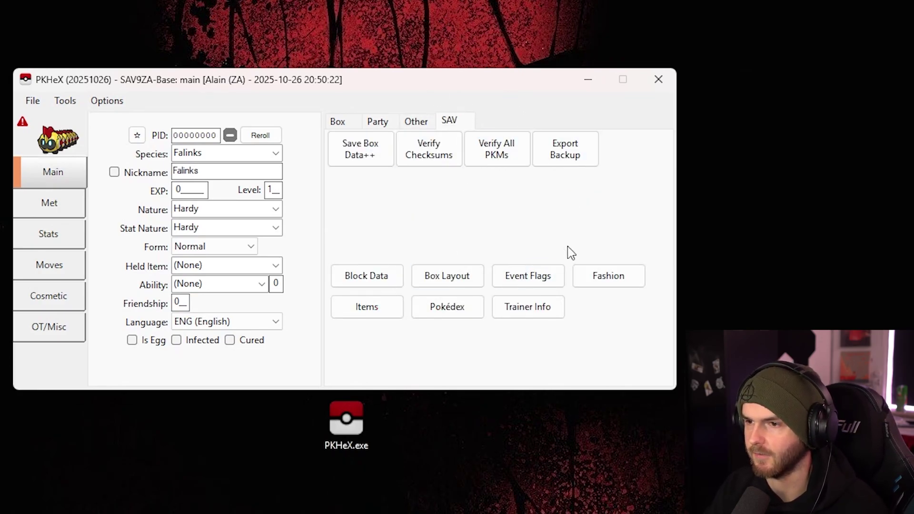
pyautogui.click(539, 322)
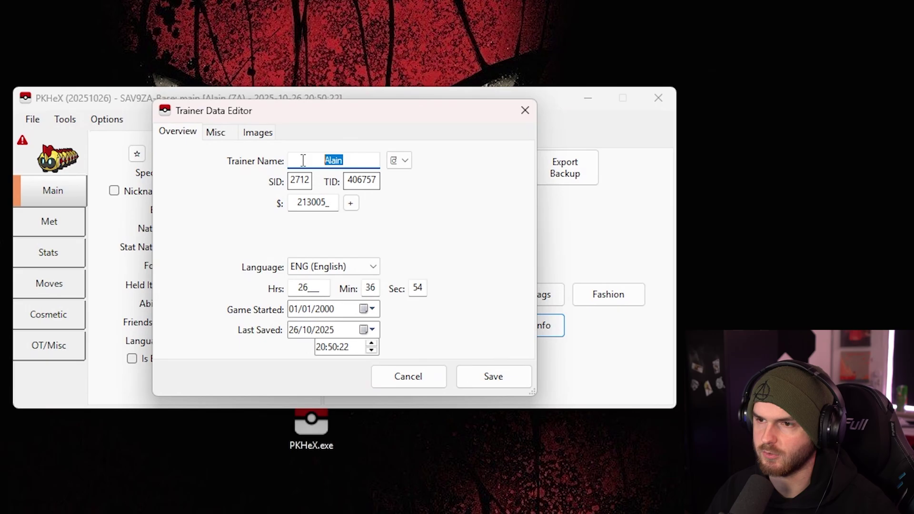
pyautogui.write('Gamen4Bros')
pyautogui.click(401, 161)
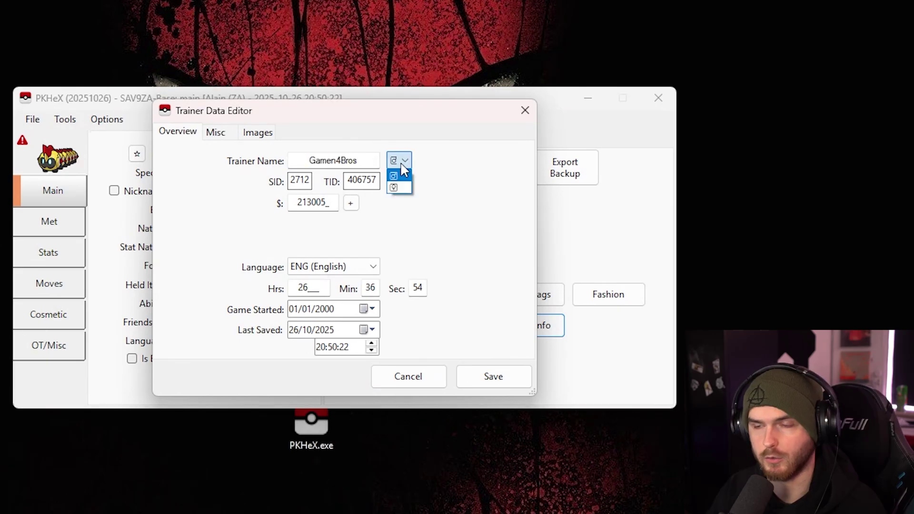
pyautogui.click(363, 267)
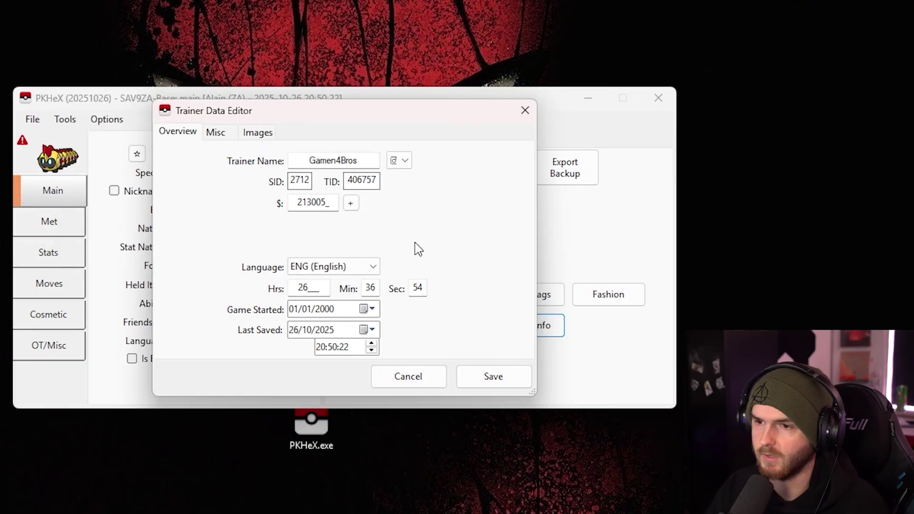
pyautogui.click(217, 132)
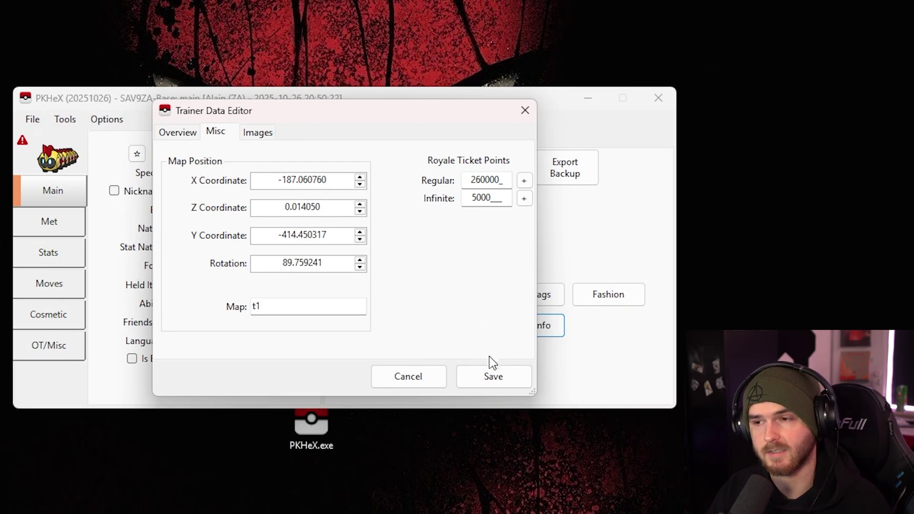
pyautogui.click(492, 376)
# Bulk-modify all entries in the save's Pokédex with the Pokédex Editor.
pyautogui.click(457, 331)
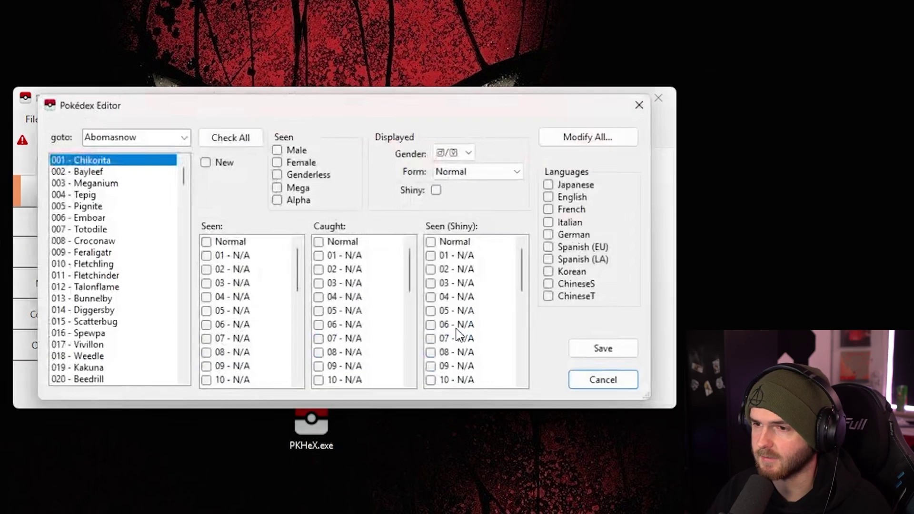
pyautogui.click(607, 141)
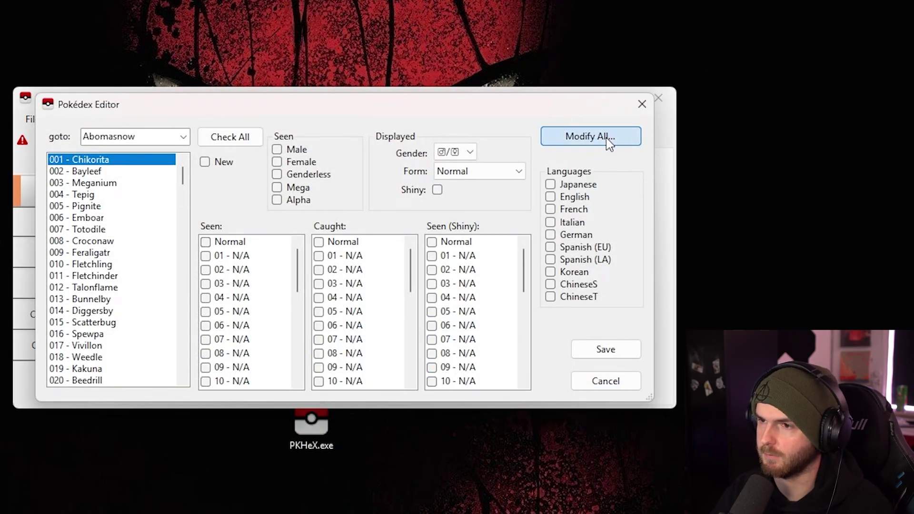
pyautogui.click(608, 225)
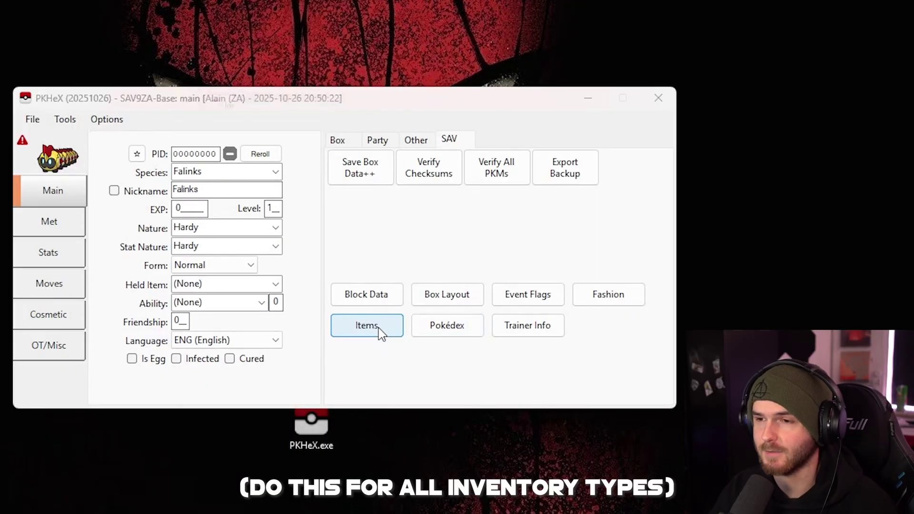
# Give all items in the first inventory pouch with a count of 995 and save the inventory.
pyautogui.click(378, 328)
pyautogui.click(238, 406)
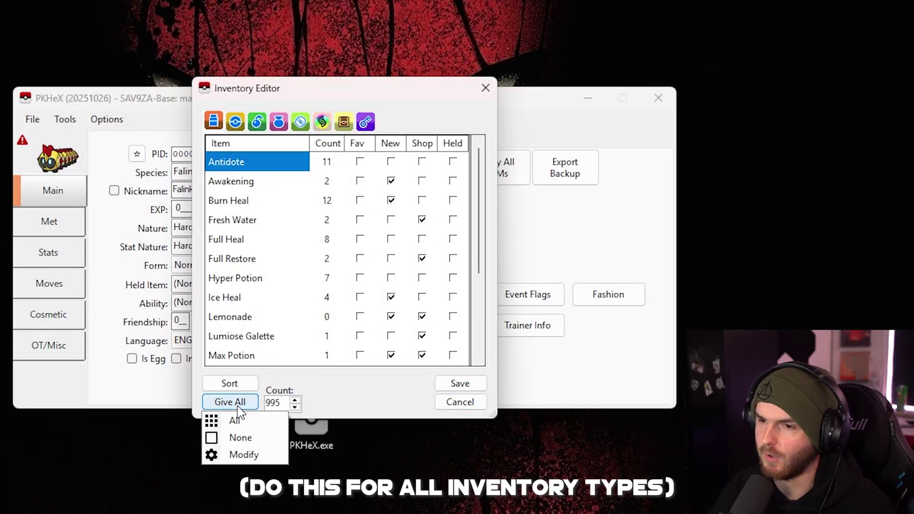
pyautogui.click(238, 416)
pyautogui.click(458, 385)
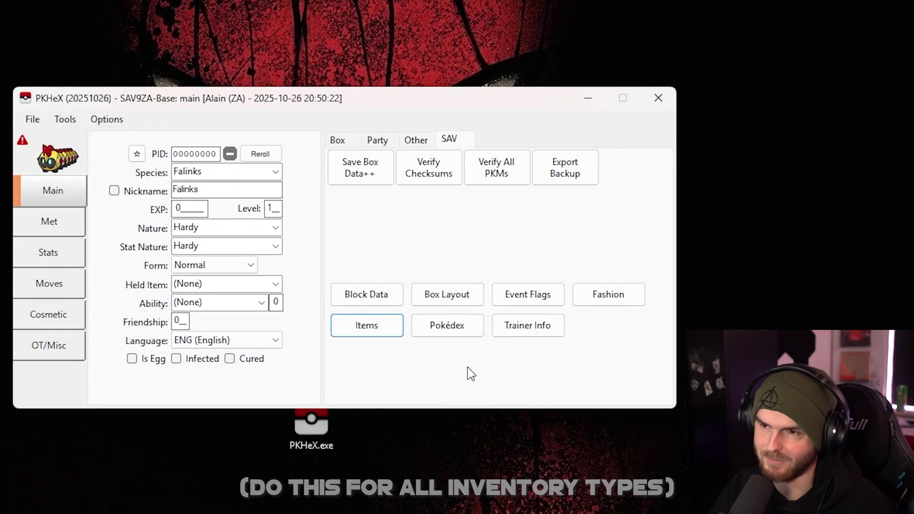
# Review the trainer's money field and browse the clothing and appearance lists in the Fashion Editor.
pyautogui.click(527, 325)
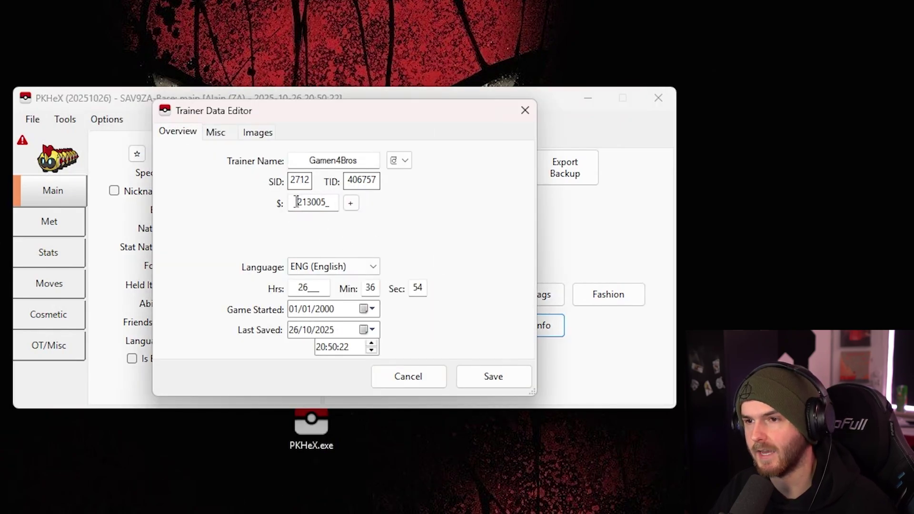
pyautogui.click(469, 374)
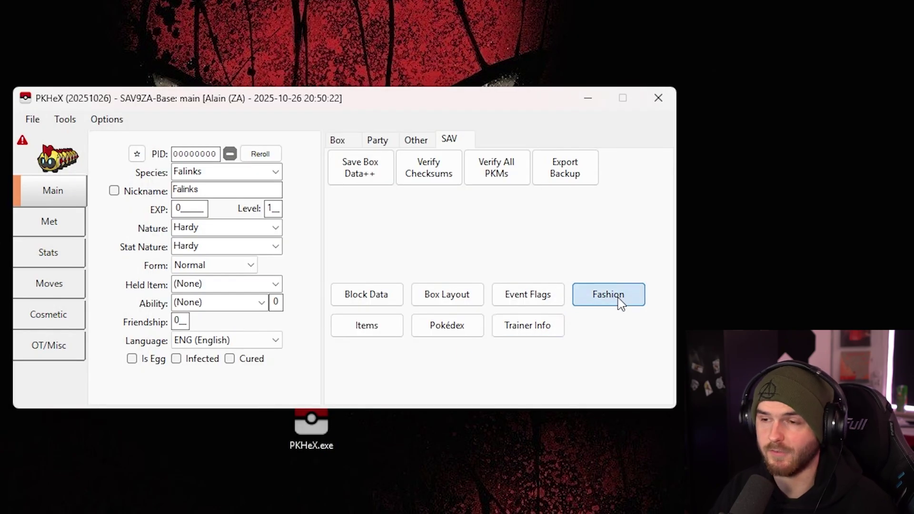
pyautogui.click(607, 296)
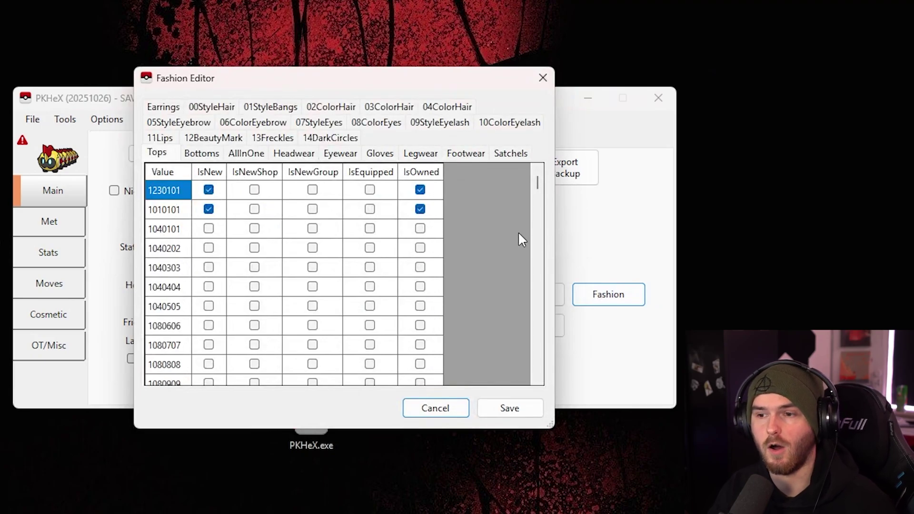
pyautogui.moveTo(538, 184); pyautogui.dragTo(529, 251)
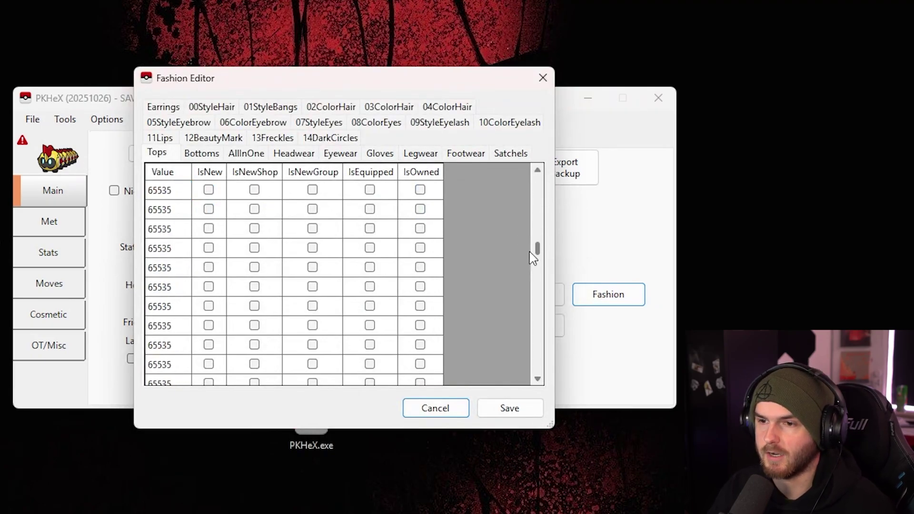
pyautogui.moveTo(530, 355); pyautogui.dragTo(532, 177)
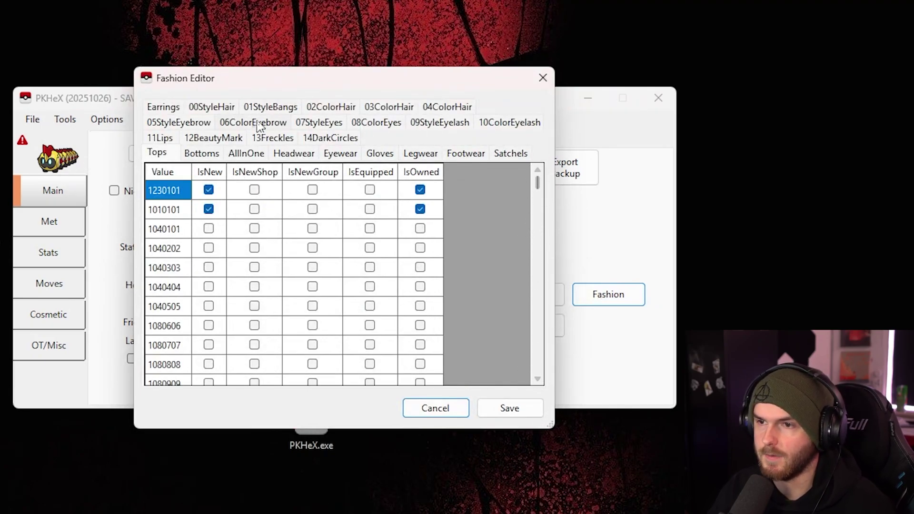
pyautogui.click(303, 121)
pyautogui.click(514, 405)
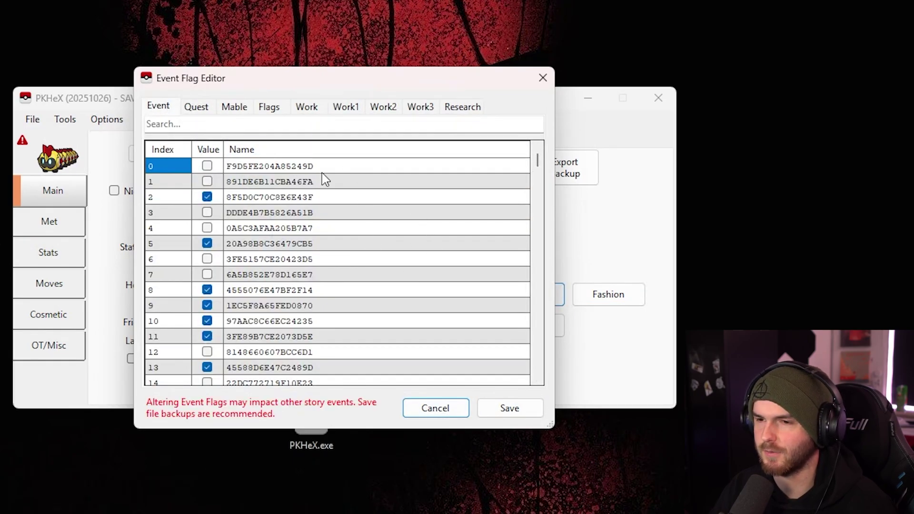
# Inspect the save's event flags, box layout and block data comparison without editing them.
pyautogui.click(422, 412)
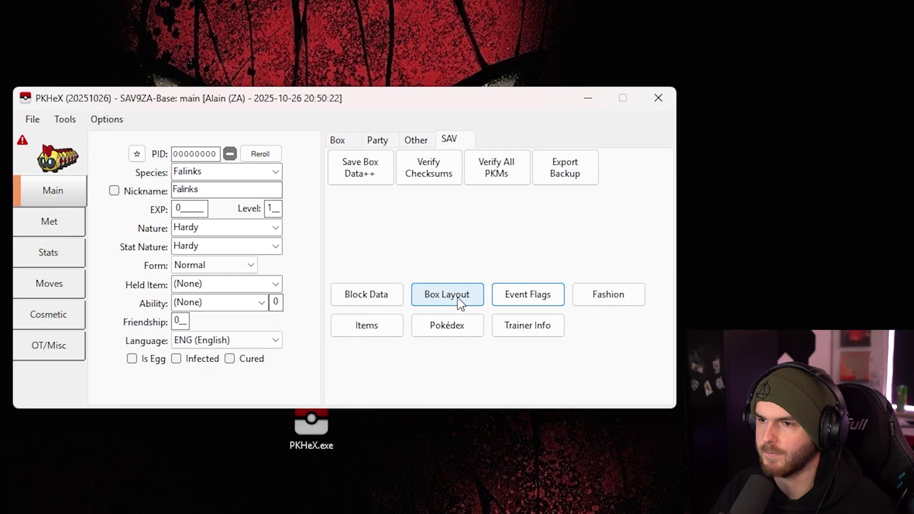
pyautogui.click(458, 299)
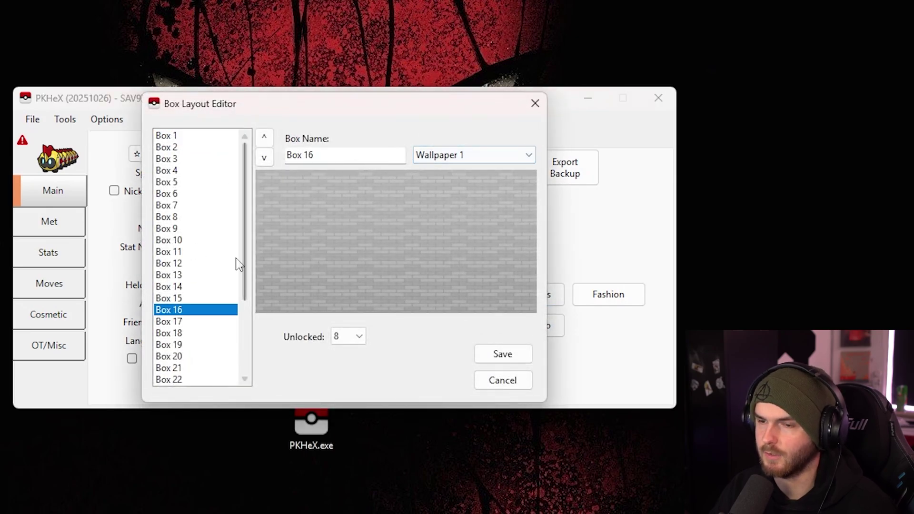
pyautogui.click(500, 383)
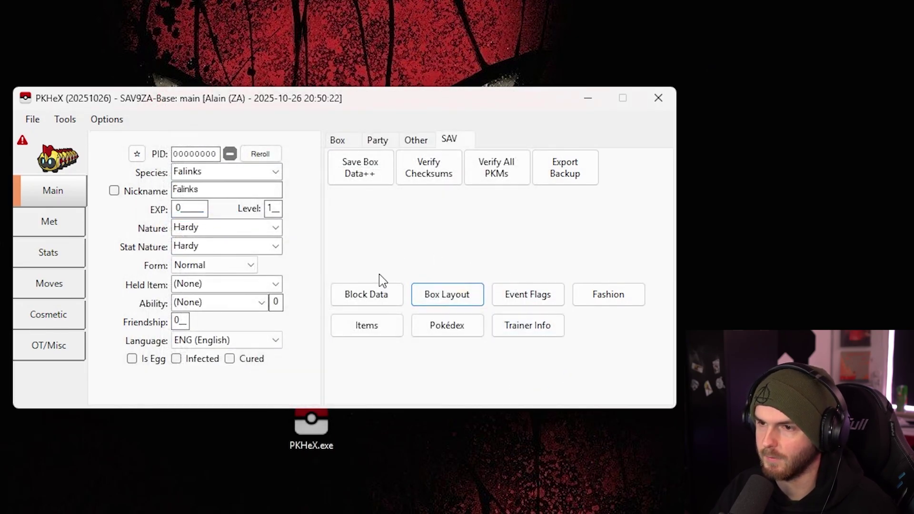
pyautogui.click(386, 296)
pyautogui.hotkey('ctrl', 'Tab')
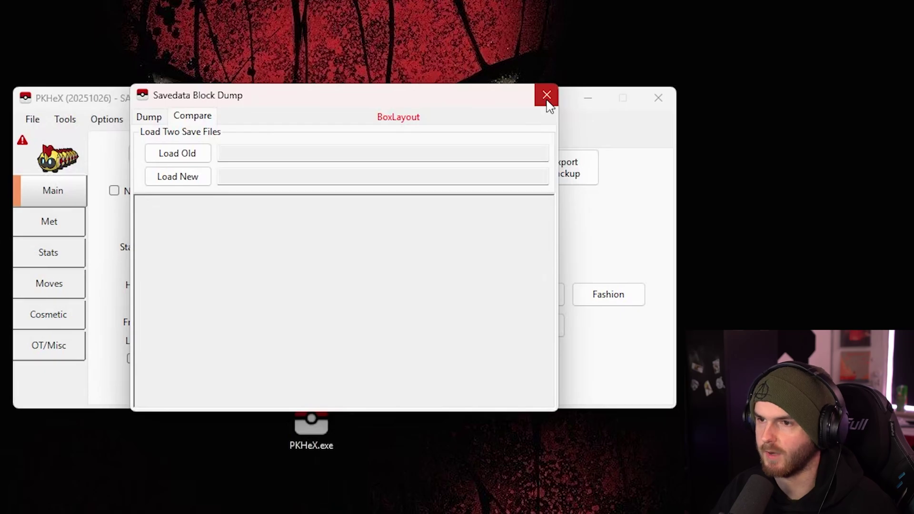
# Close the save block comparison and run a verification of all Pokémon in the save.
pyautogui.click(547, 95)
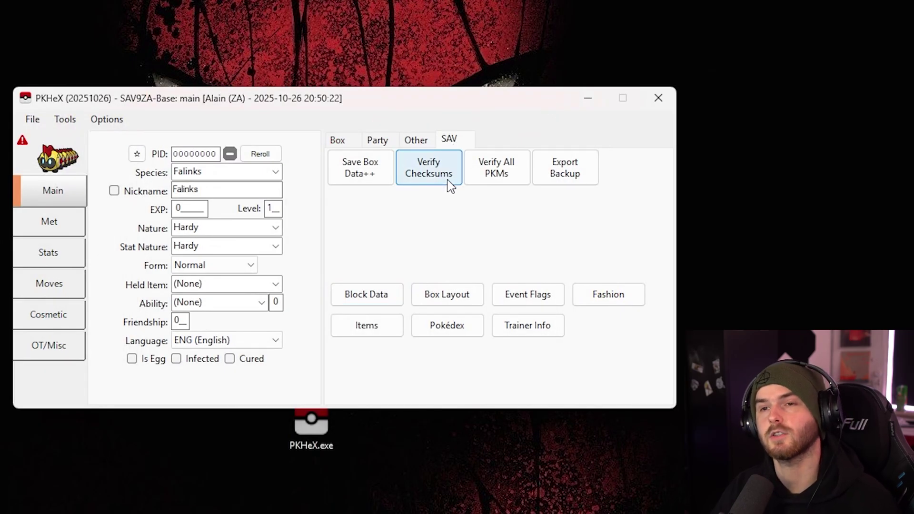
pyautogui.click(495, 176)
pyautogui.click(358, 313)
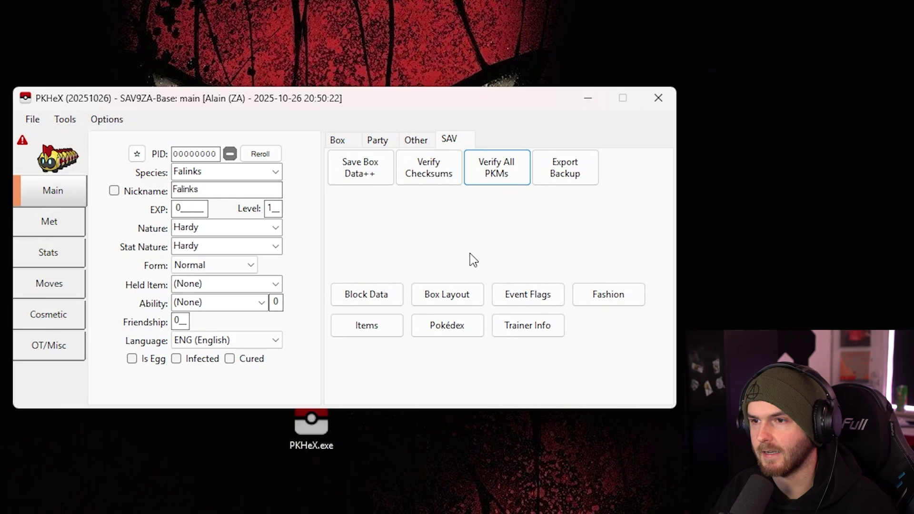
# Show the stored Pokémon in Box 1 and load the Gastly into the Pokémon editor.
pyautogui.click(338, 139)
pyautogui.moveTo(610, 219)
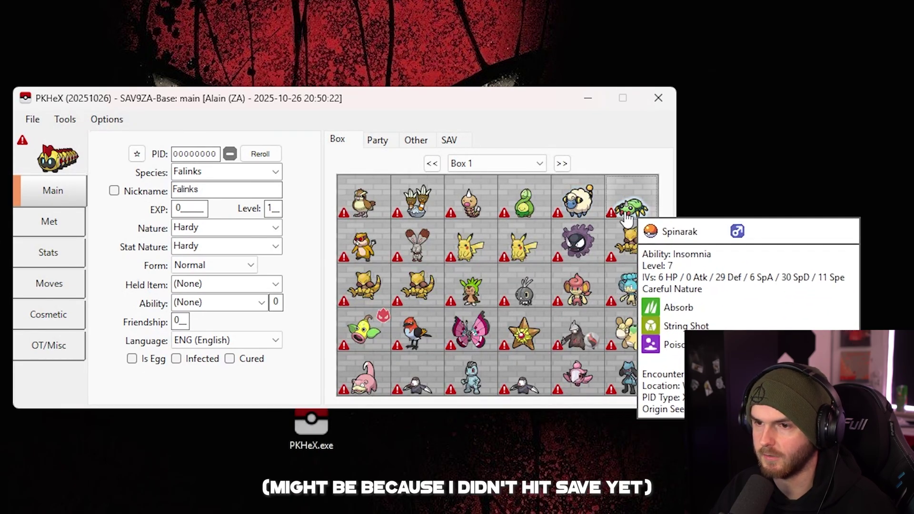
pyautogui.moveTo(511, 249)
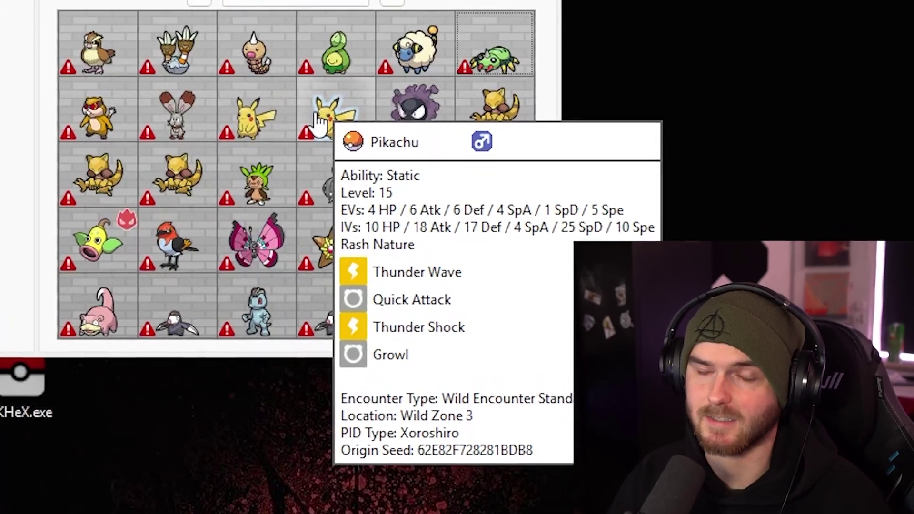
pyautogui.moveTo(415, 105); pyautogui.dragTo(58, 153)
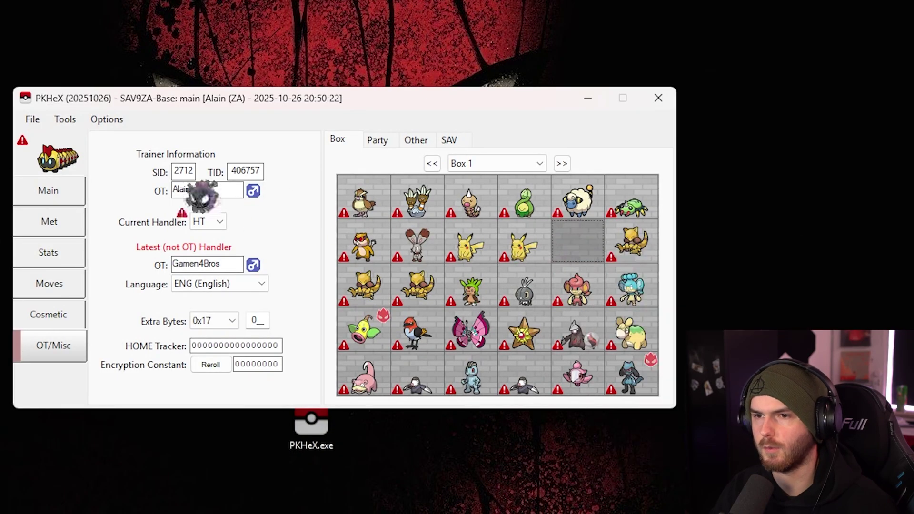
# Review Gastly's main, met, stats, moves, cosmetic and original trainer data without editing them.
pyautogui.click(60, 192)
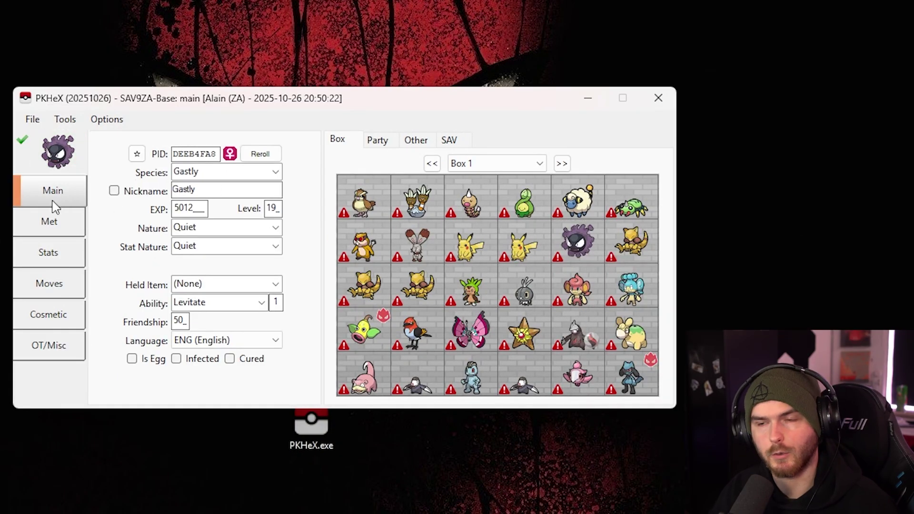
pyautogui.click(52, 226)
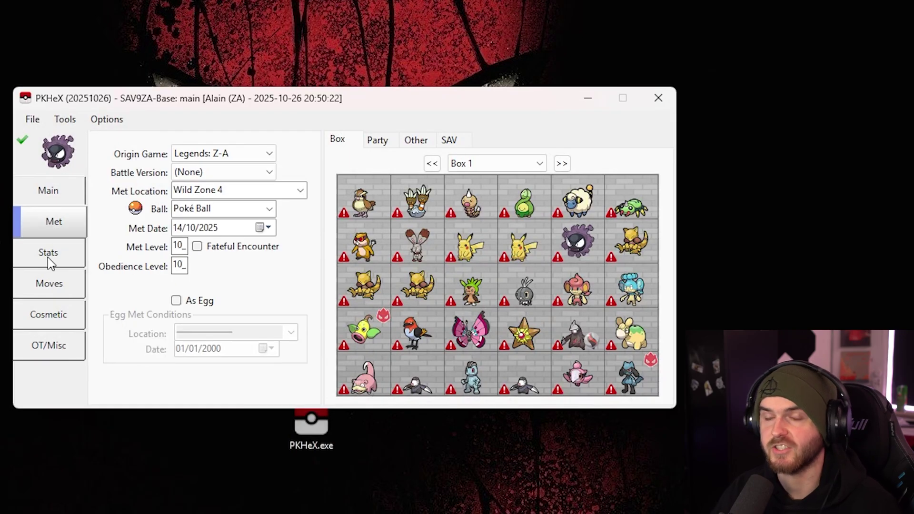
pyautogui.click(50, 257)
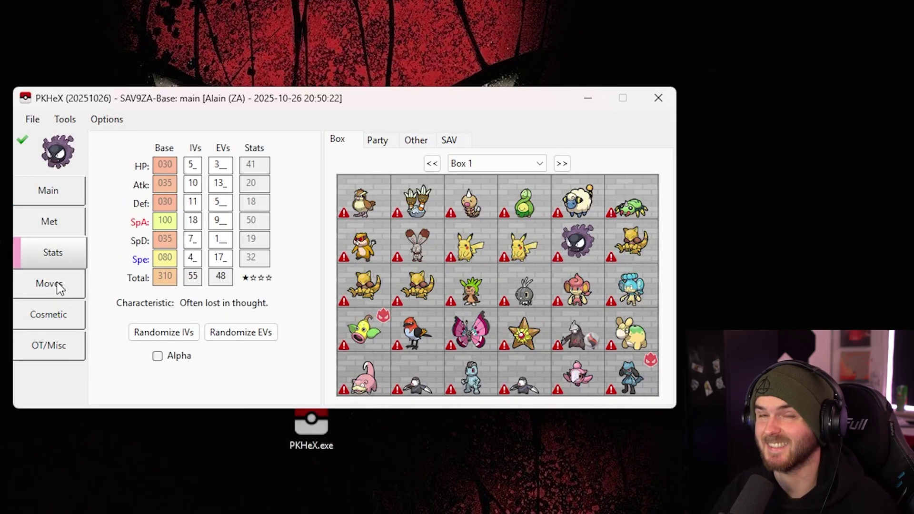
pyautogui.click(60, 288)
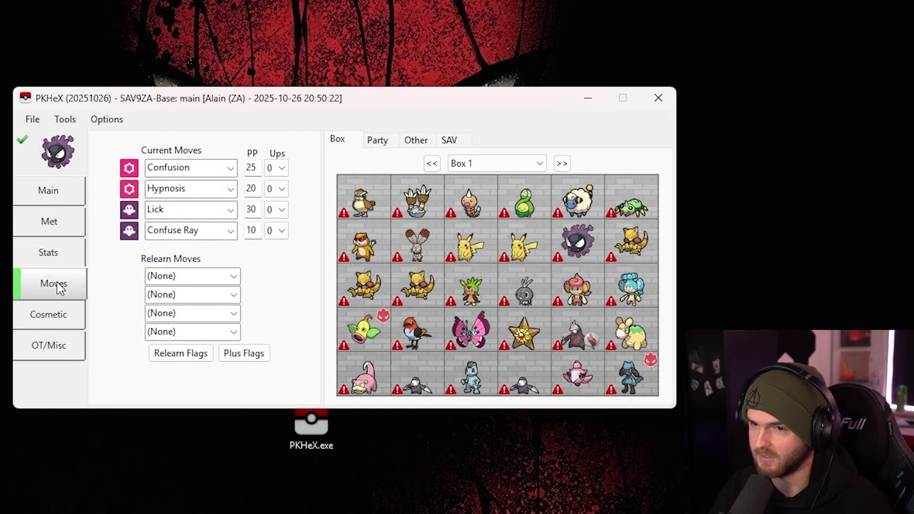
pyautogui.click(60, 316)
pyautogui.click(57, 351)
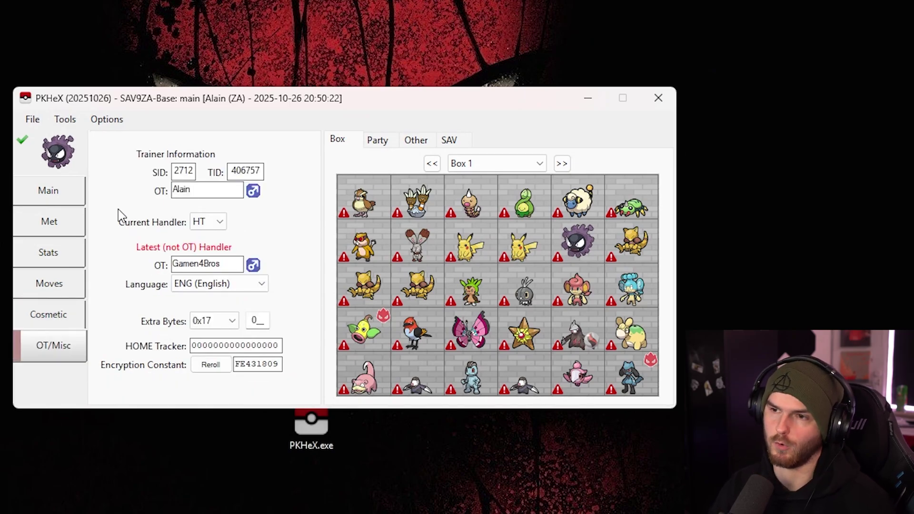
# Export the edited save as main in Ryujinx's save folder, replacing the existing file, and close PKHeX.
pyautogui.click(33, 120)
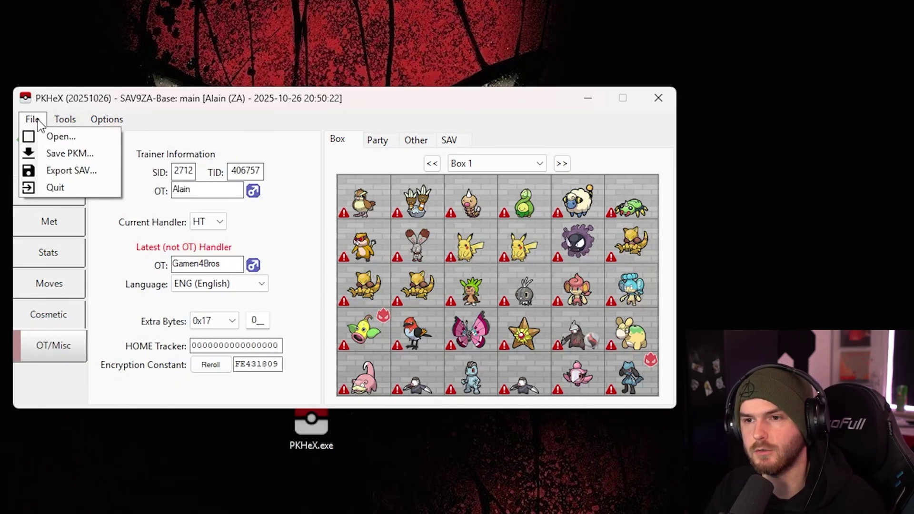
pyautogui.click(72, 170)
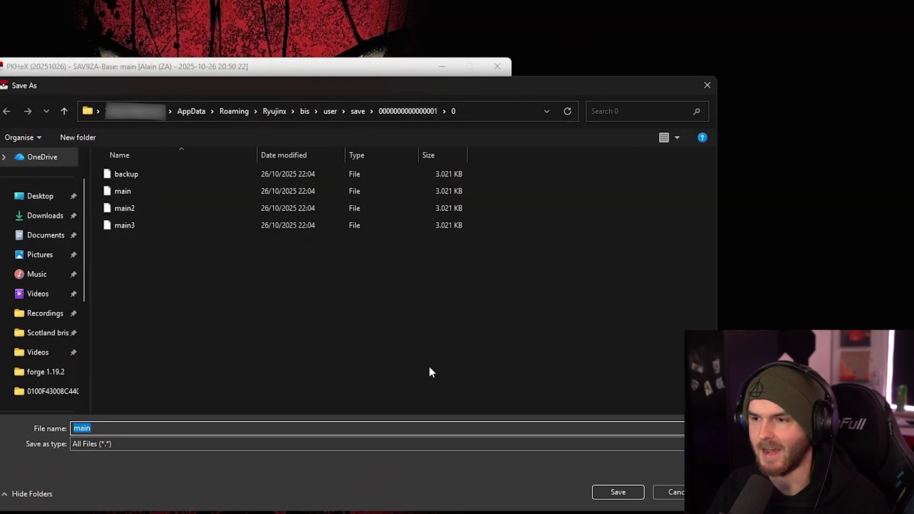
pyautogui.click(598, 491)
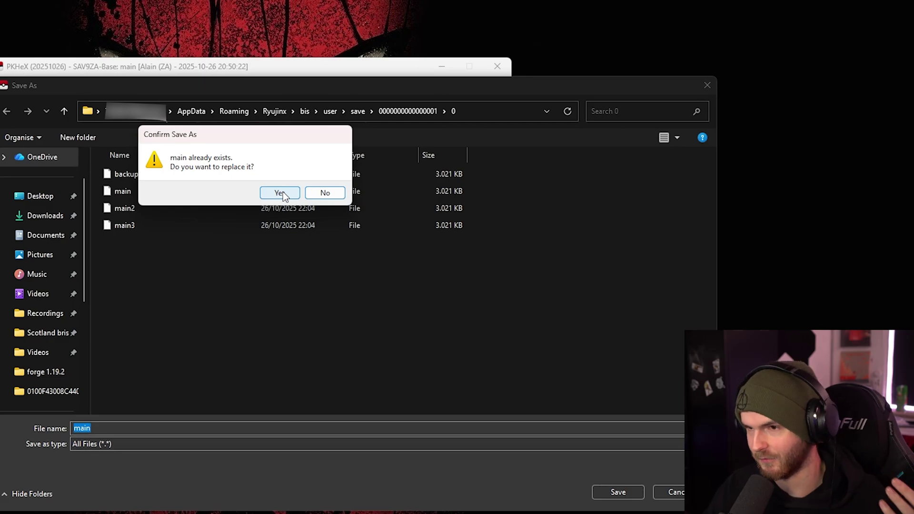
pyautogui.click(283, 192)
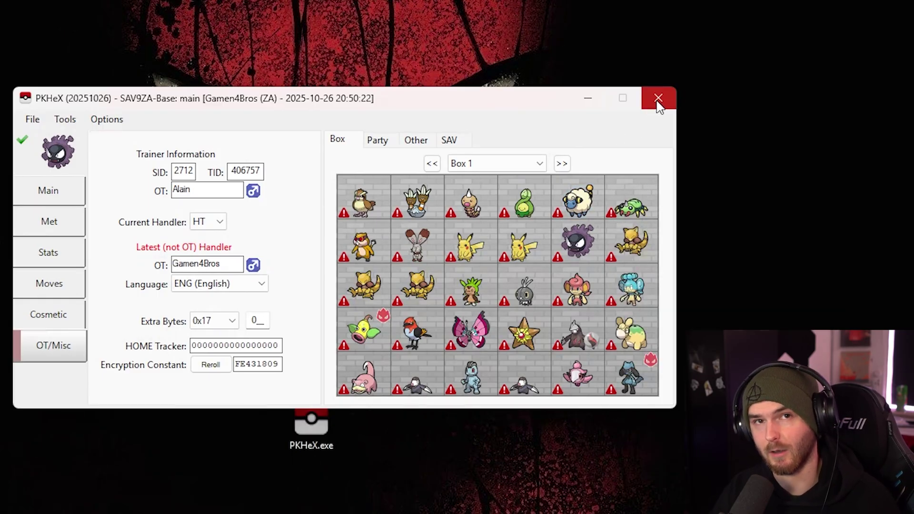
pyautogui.click(656, 100)
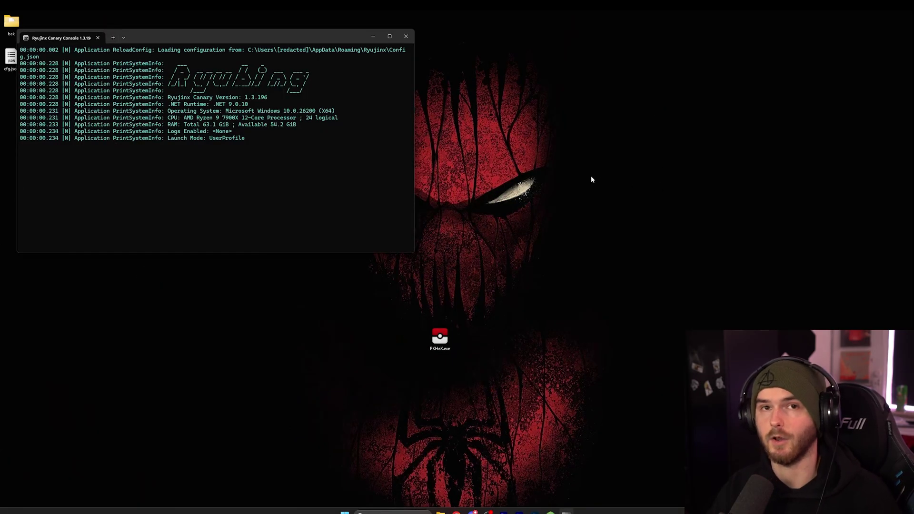